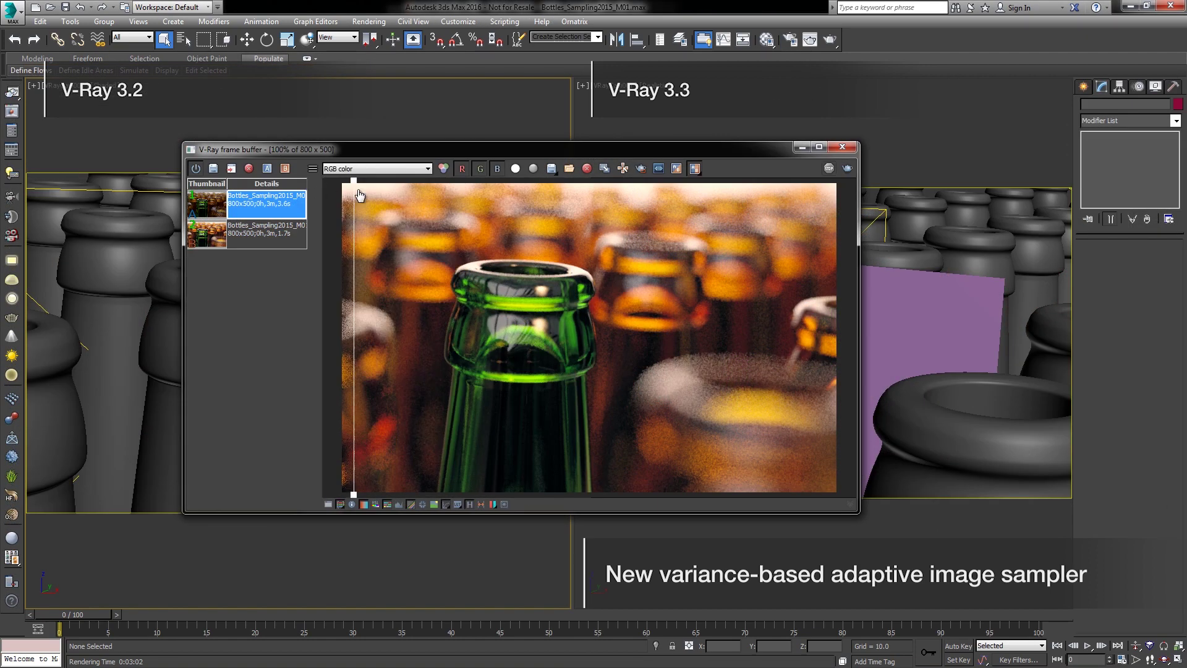
Drag the A/B compare divider to split the two bottle renders across the image
{"action": "left_click_drag", "start_coordinate": [359, 195], "coordinate": [837, 204]}
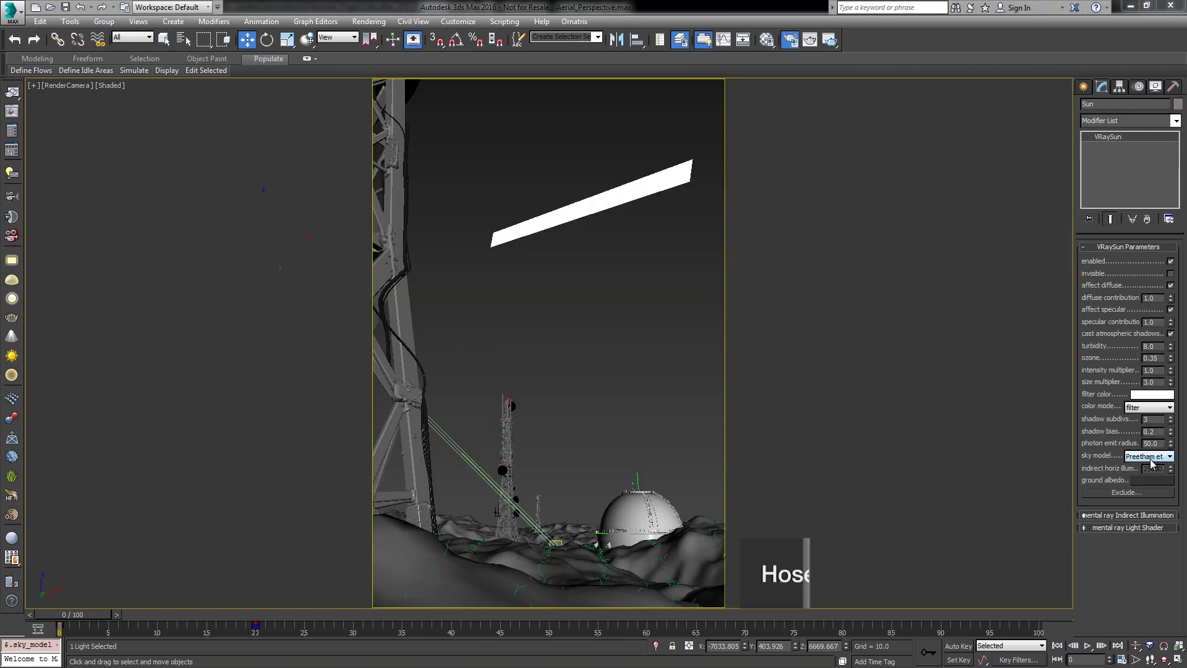
Switch the VRaySun sky model to Hosek, render, and move the animation to frames 12–24
{"action": "left_click", "coordinate": [1151, 459]}
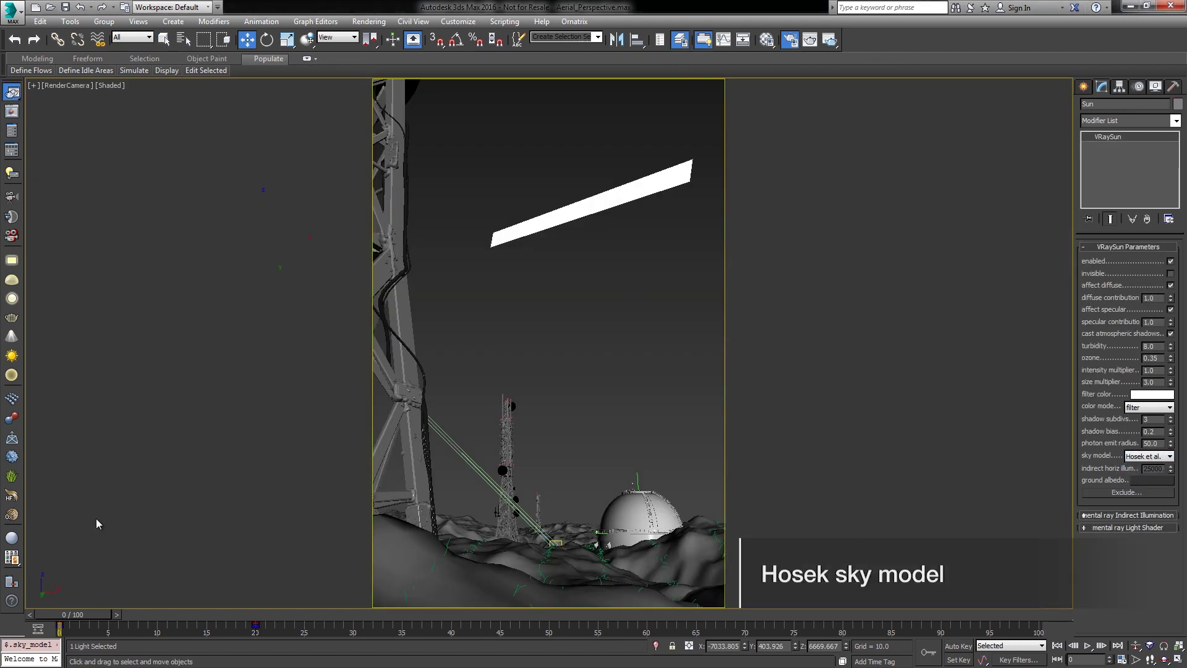
{"action": "key", "text": "shift+q"}
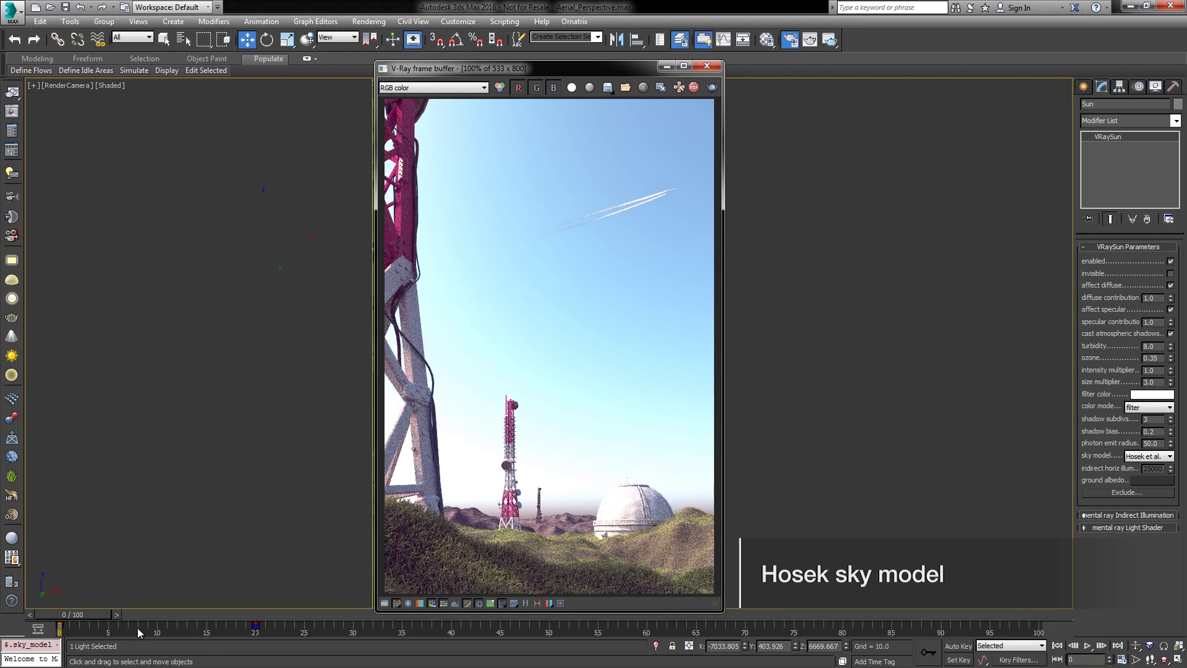
{"action": "left_click", "coordinate": [205, 617]}
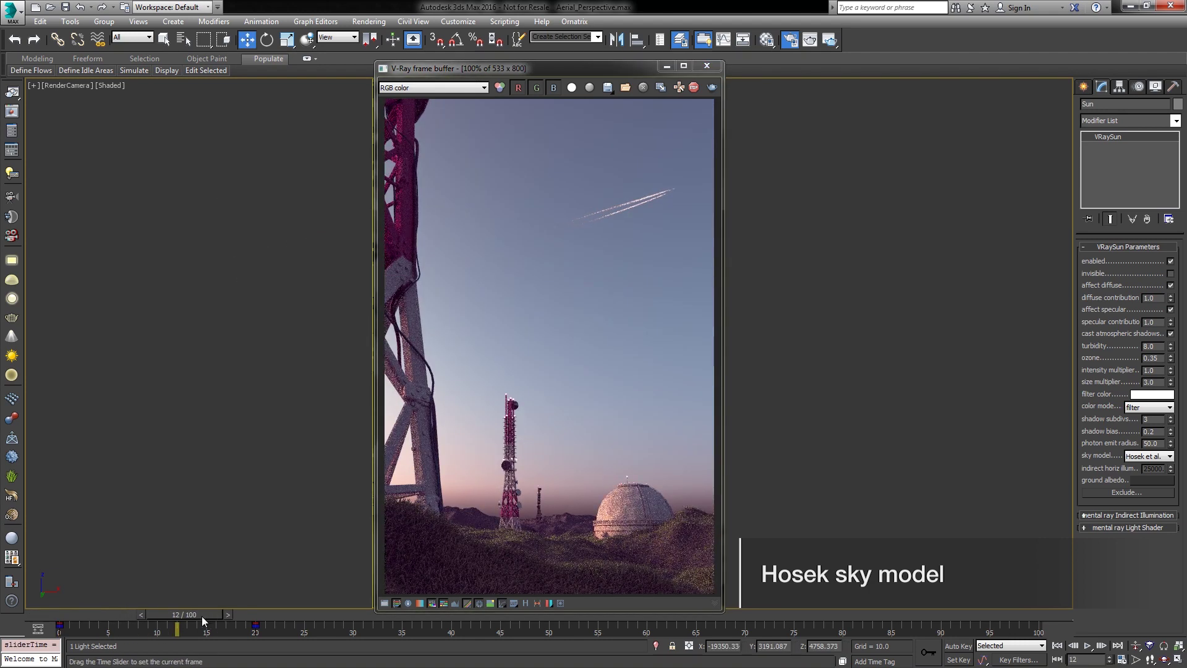
{"action": "left_click_drag", "start_coordinate": [202, 616], "coordinate": [320, 624]}
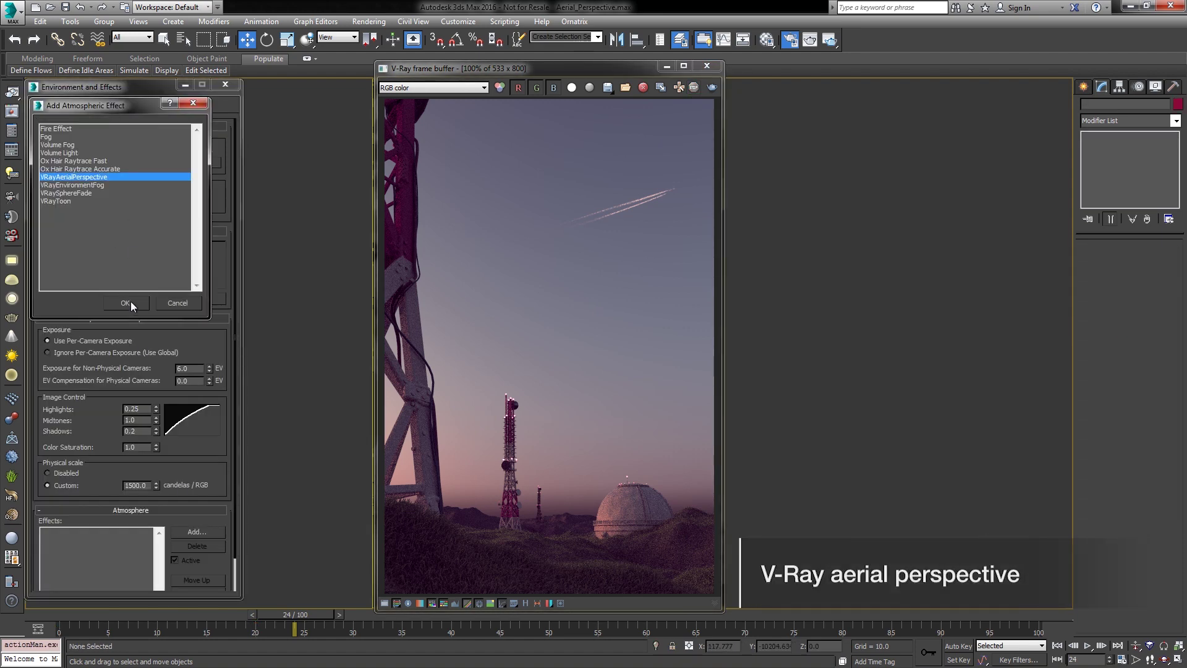
Add VRayAerialPerspective to the atmosphere and re-render the tower with haze
{"action": "left_click", "coordinate": [126, 302]}
{"action": "scroll", "coordinate": [207, 436], "scroll_direction": "down", "scroll_amount": 5}
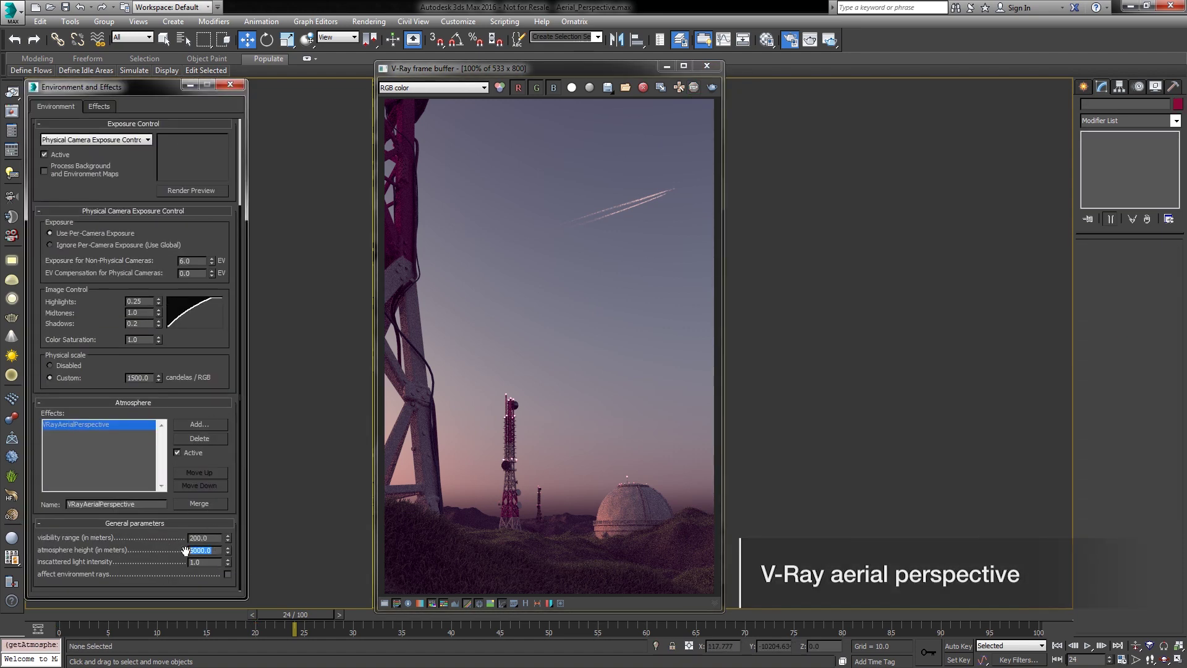
{"action": "left_click", "coordinate": [831, 62]}
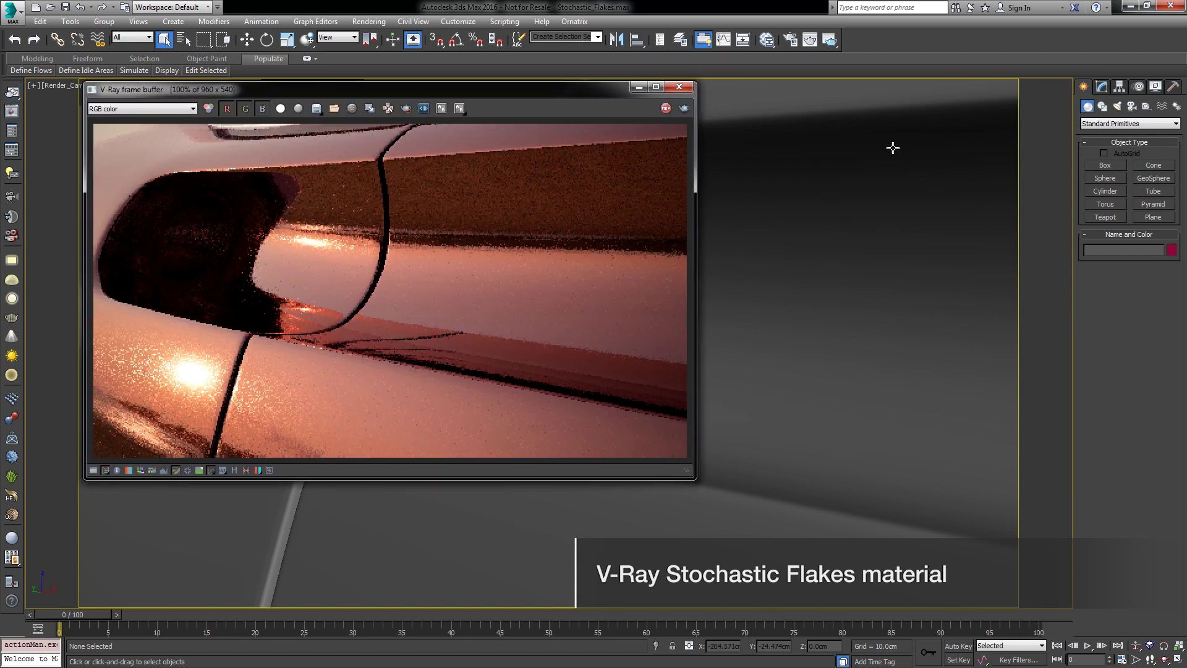
Set the Stochastic Flakes material's flake scale to 0 and its brdf type to Beckmann
{"action": "left_click", "coordinate": [768, 40]}
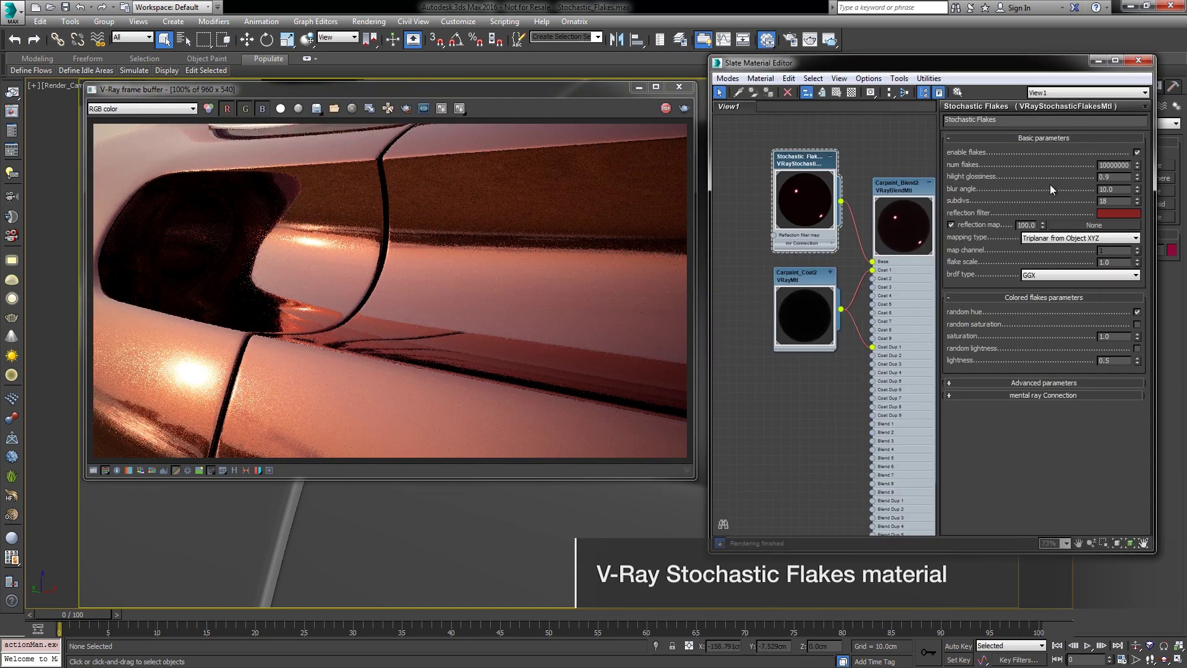
{"action": "type", "text": "0"}
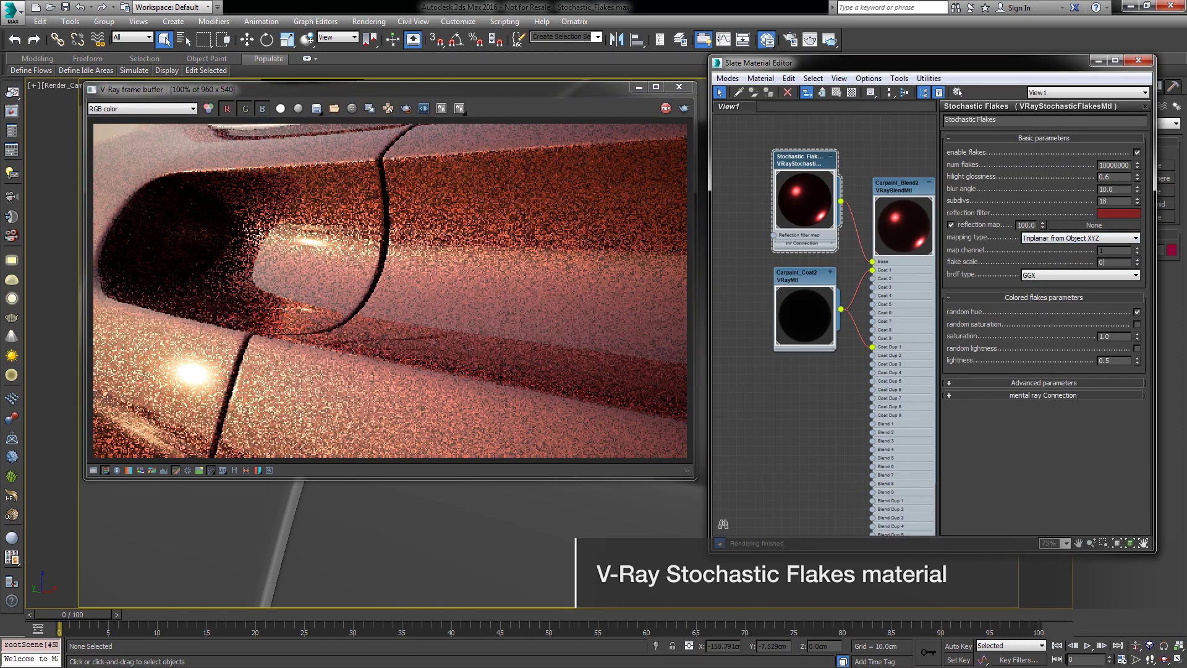
{"action": "key", "text": "Return"}
{"action": "left_click", "coordinate": [1079, 274]}
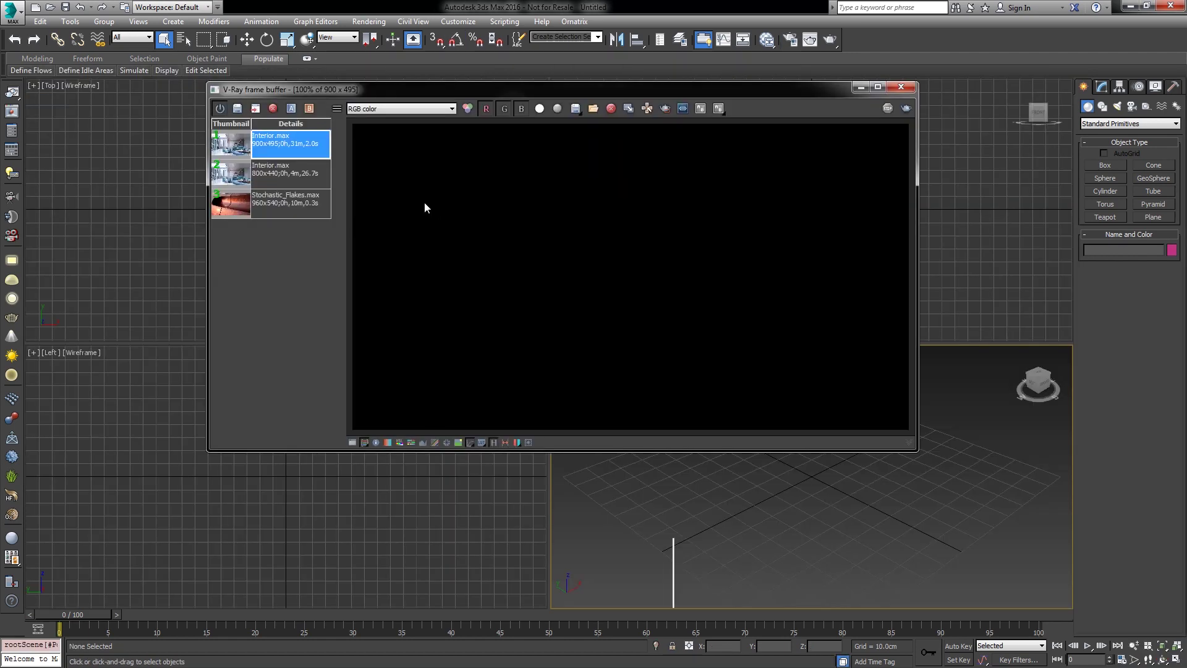
Compare the V-Ray settings of the two Interior.max history renders with the current ones
{"action": "right_click", "coordinate": [300, 147]}
{"action": "left_click", "coordinate": [388, 234]}
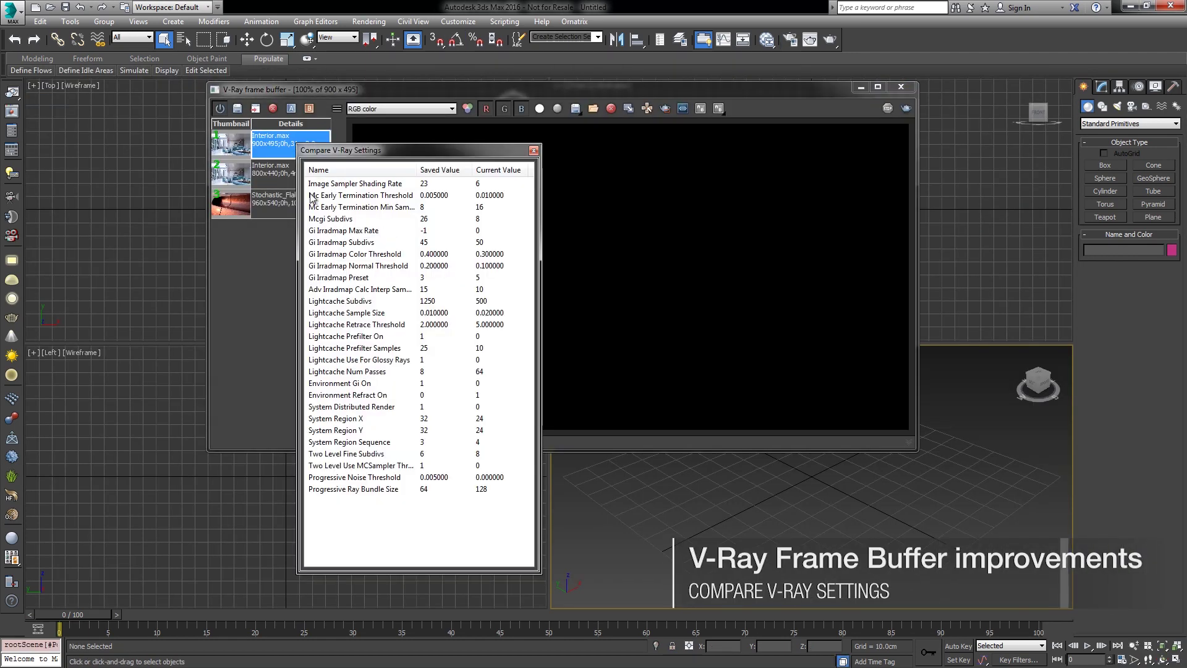
{"action": "right_click", "coordinate": [274, 176]}
{"action": "left_click", "coordinate": [335, 265]}
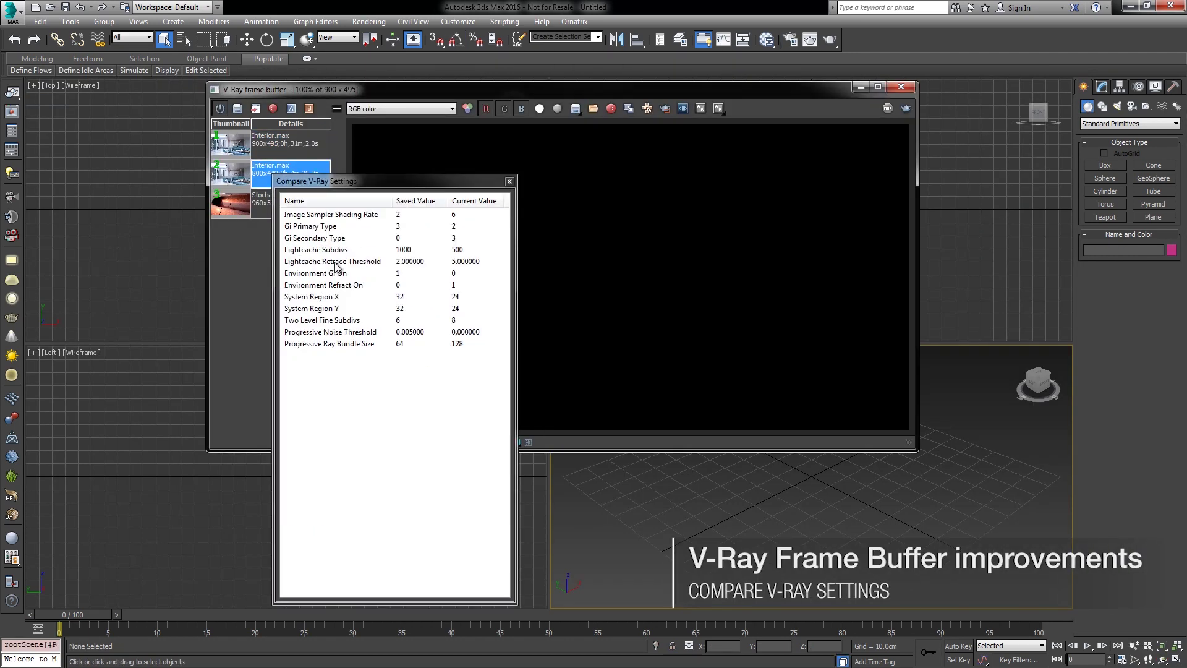
{"action": "right_click", "coordinate": [246, 208]}
{"action": "left_click", "coordinate": [321, 294]}
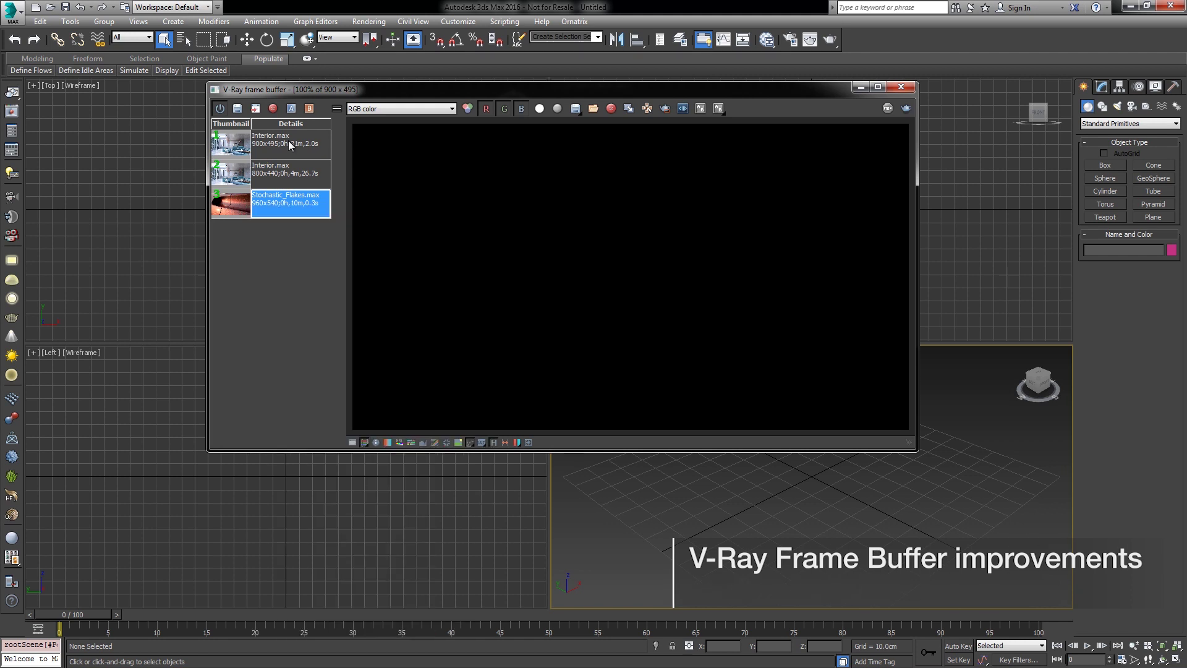
Load the first Interior.max render's colour corrections and save them as a LUT (*.cube) file
{"action": "right_click", "coordinate": [288, 139]}
{"action": "left_click", "coordinate": [377, 245]}
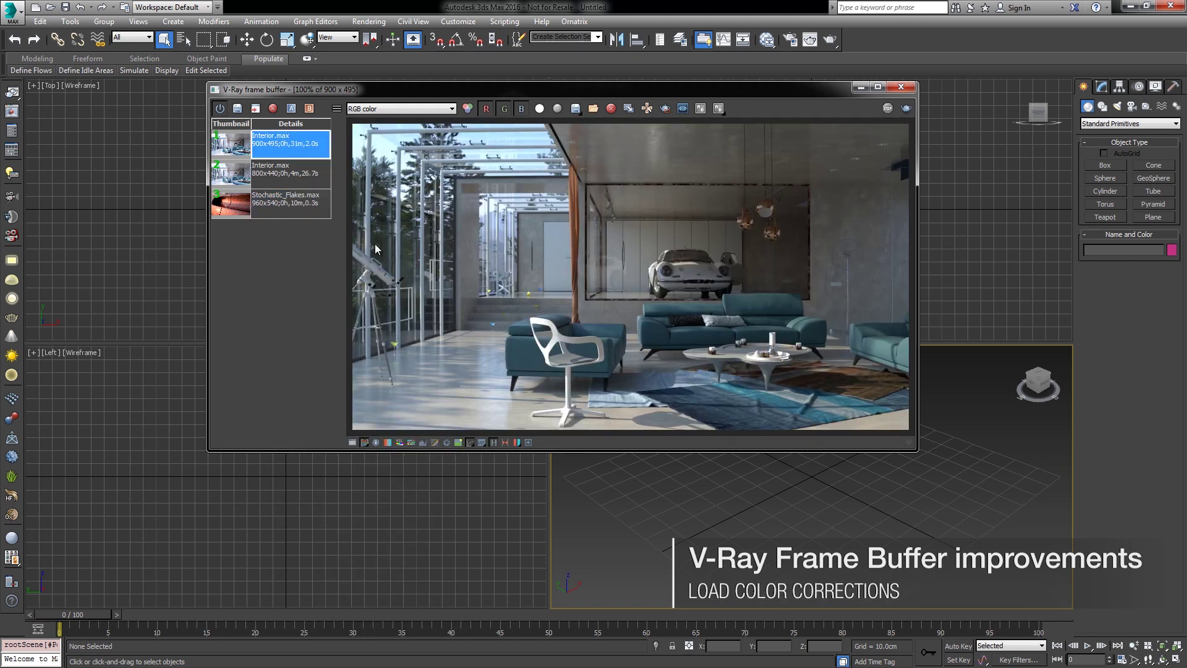
{"action": "left_click", "coordinate": [353, 442]}
{"action": "left_click", "coordinate": [985, 102]}
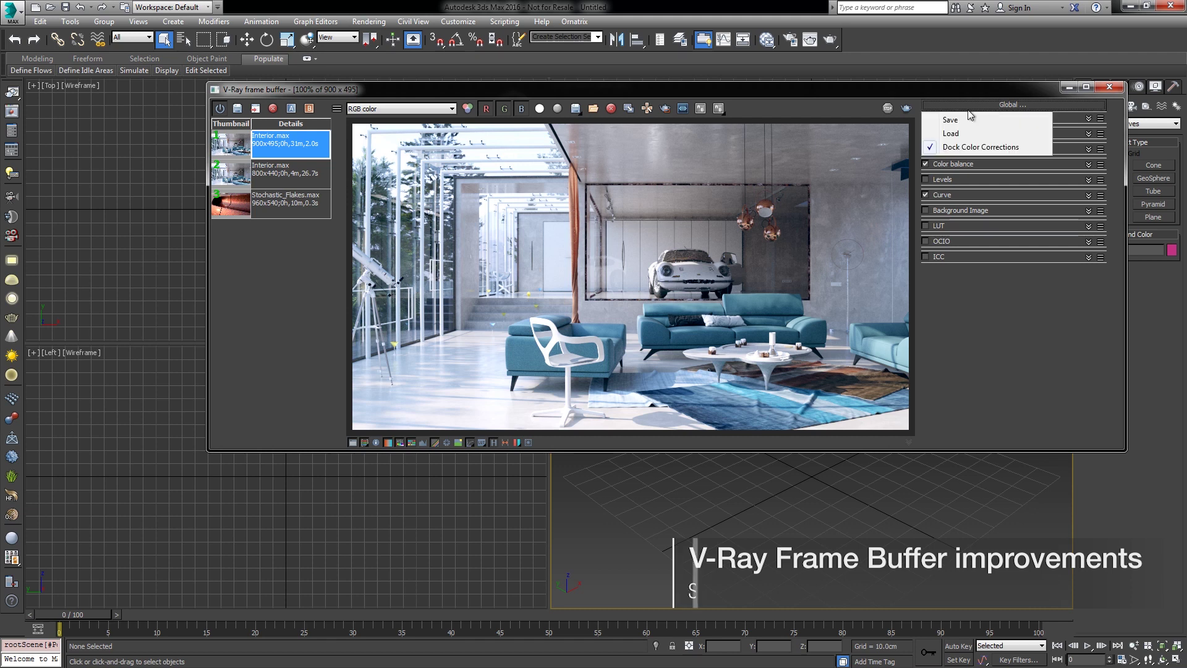
{"action": "left_click", "coordinate": [990, 127]}
{"action": "left_click", "coordinate": [556, 421]}
{"action": "left_click", "coordinate": [560, 444]}
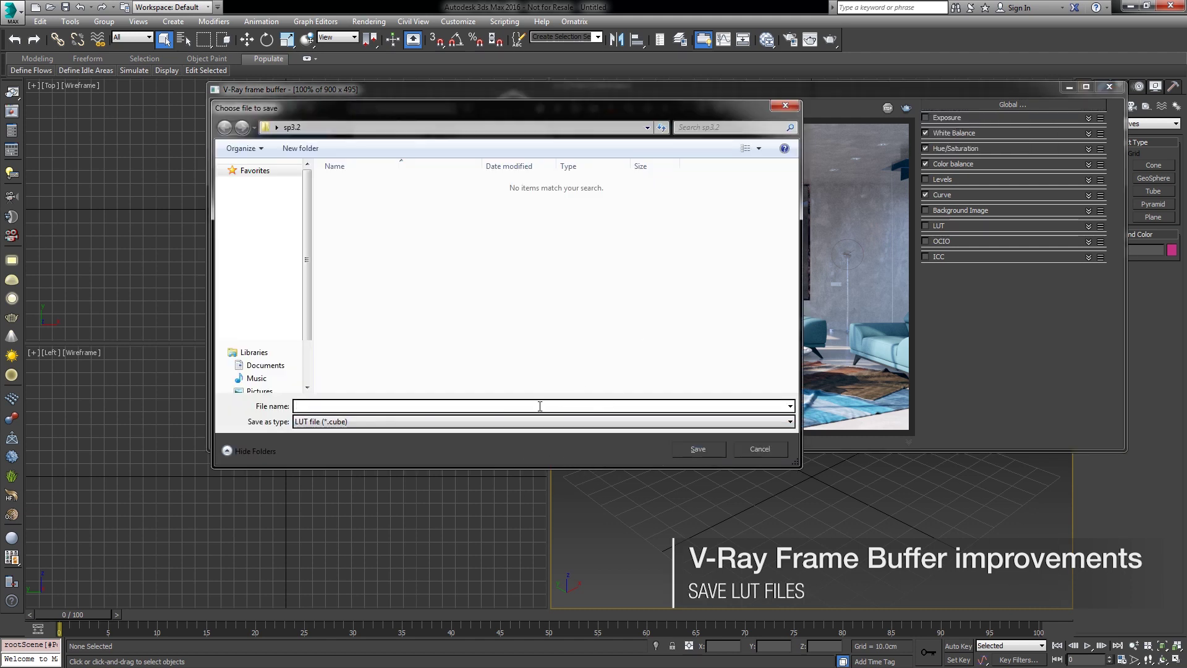
{"action": "type", "text": "LUT"}
{"action": "left_click", "coordinate": [697, 449]}
Load the saved .cube LUT and enable it, turning off White Balance, Hue/Saturation, Color balance and Curve
{"action": "left_click", "coordinate": [1089, 225]}
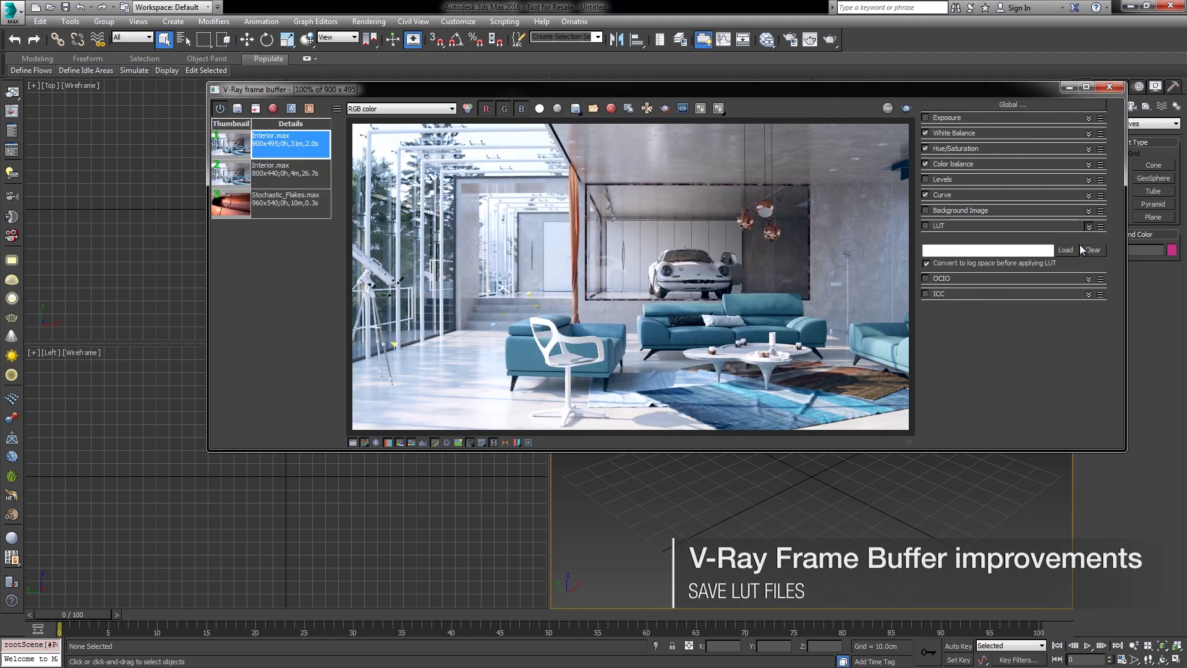
{"action": "left_click", "coordinate": [1066, 250]}
{"action": "double_click", "coordinate": [417, 189]}
{"action": "left_click", "coordinate": [926, 194]}
{"action": "left_click", "coordinate": [926, 164]}
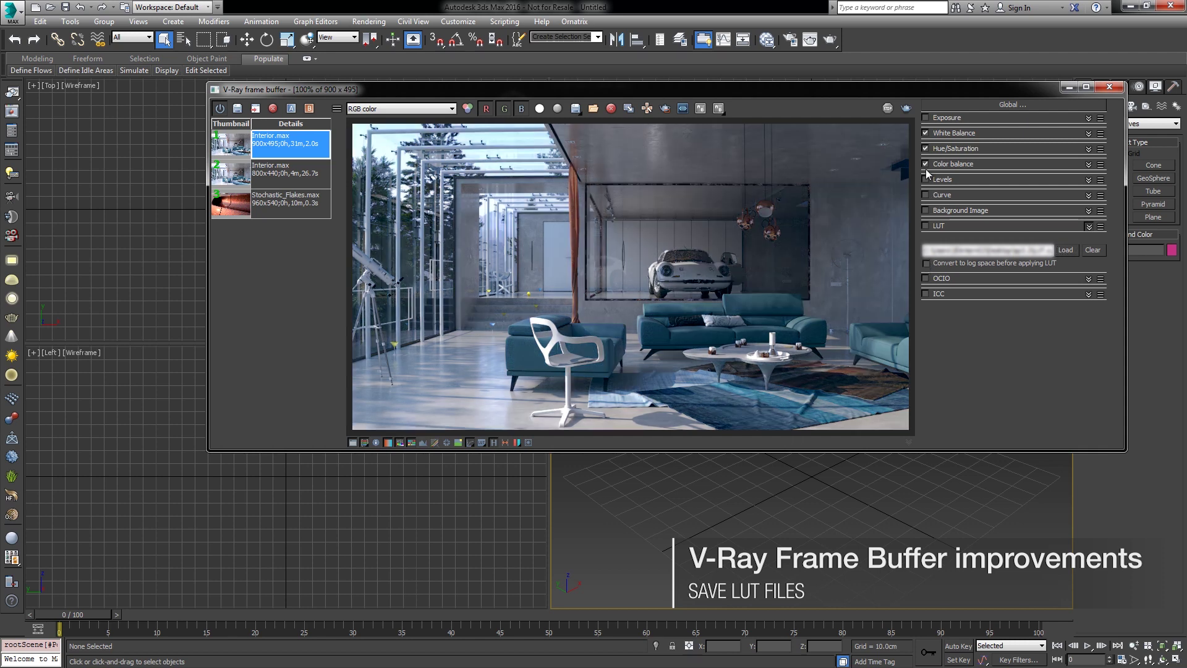
{"action": "left_click", "coordinate": [926, 133]}
{"action": "left_click", "coordinate": [926, 148]}
{"action": "left_click", "coordinate": [926, 225]}
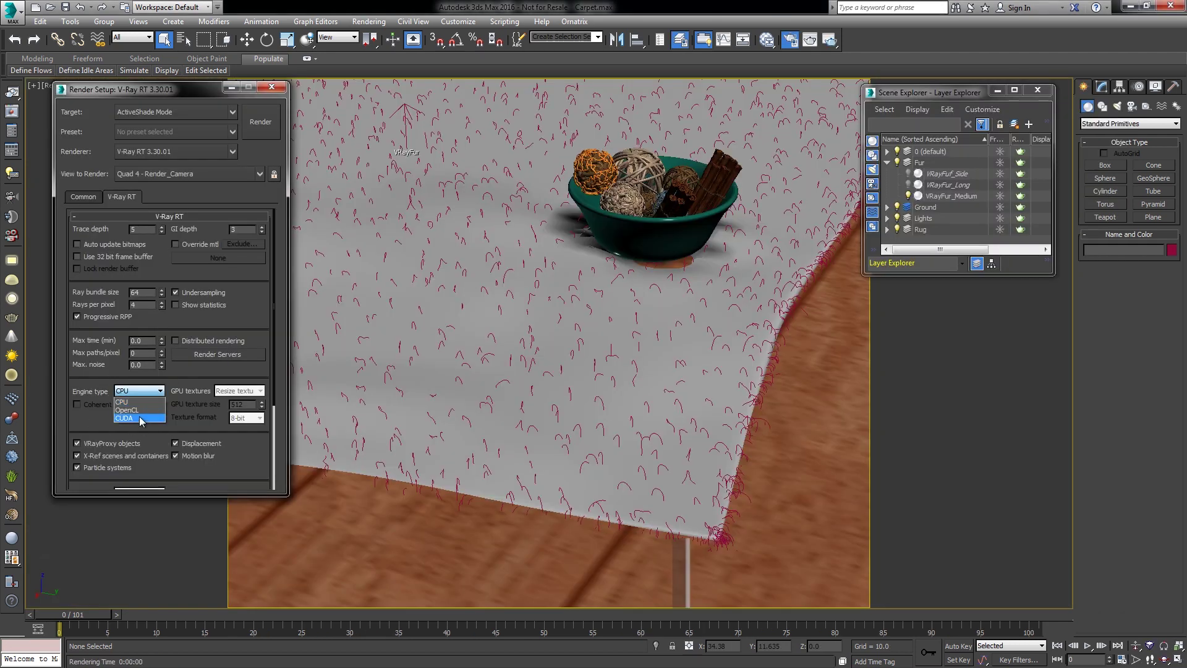
Run a CUDA RT GPU ActiveShade render of the carpet with VRayFur_Side and VRayFur_Long unhidden
{"action": "left_click", "coordinate": [141, 419]}
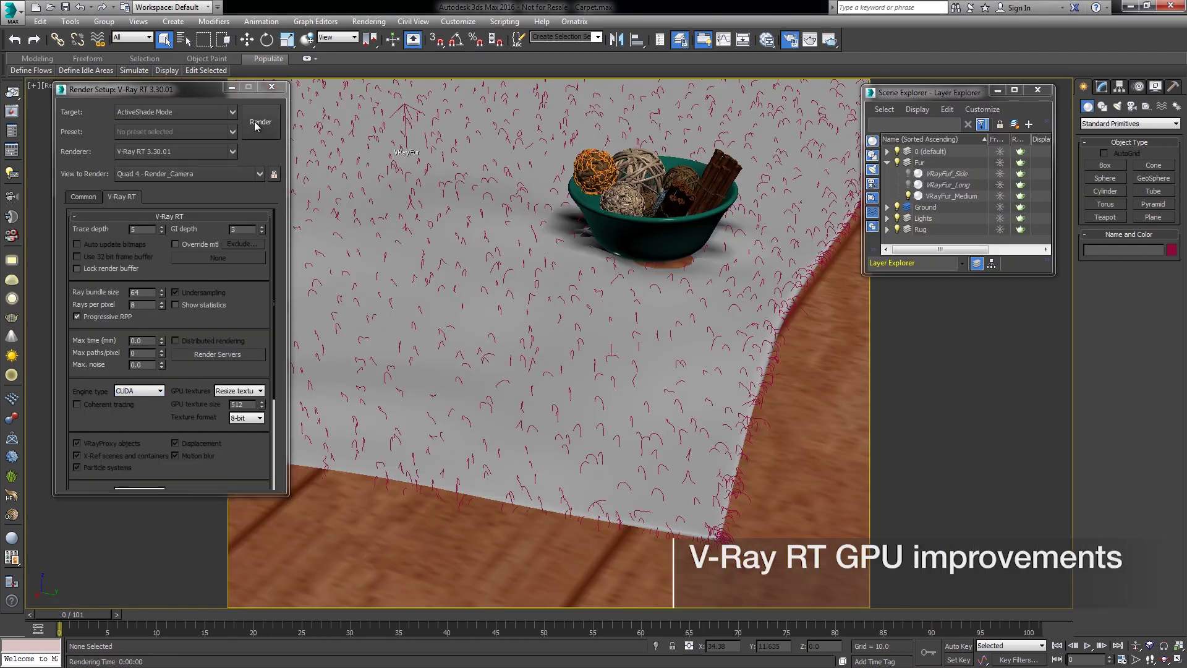
{"action": "left_click", "coordinate": [257, 123]}
{"action": "left_click_drag", "start_coordinate": [908, 174], "coordinate": [908, 185]}
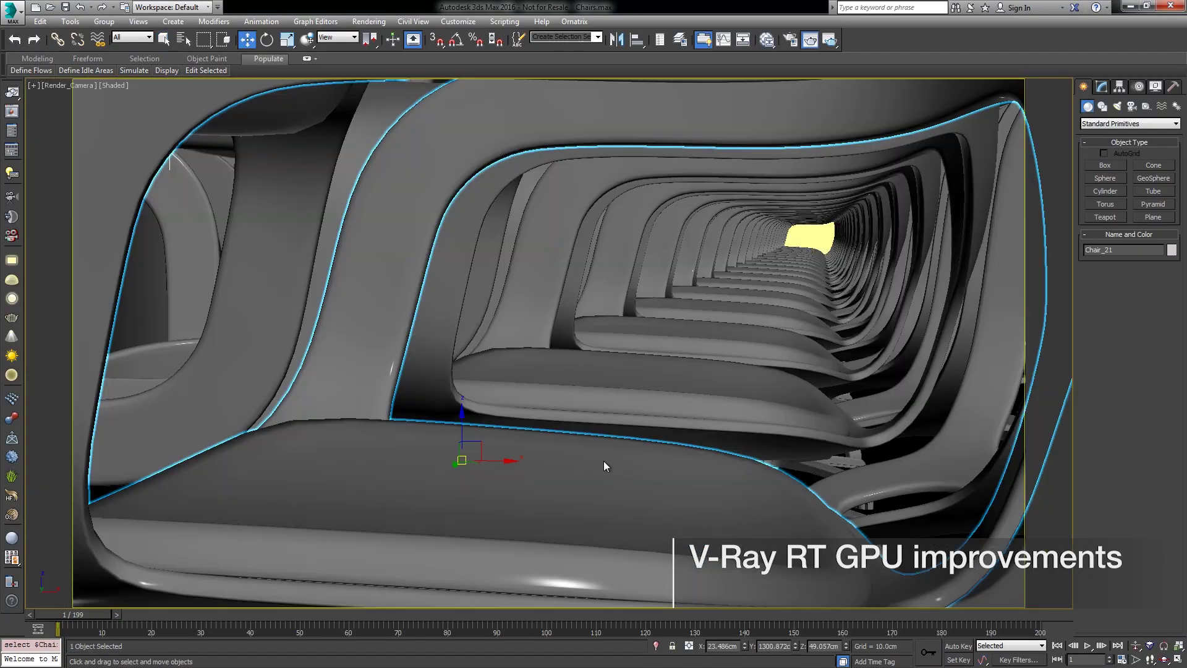
Check the chair's object properties and wire the user scalar map into Chairs_Mtl's reflection glossiness
{"action": "right_click", "coordinate": [604, 462]}
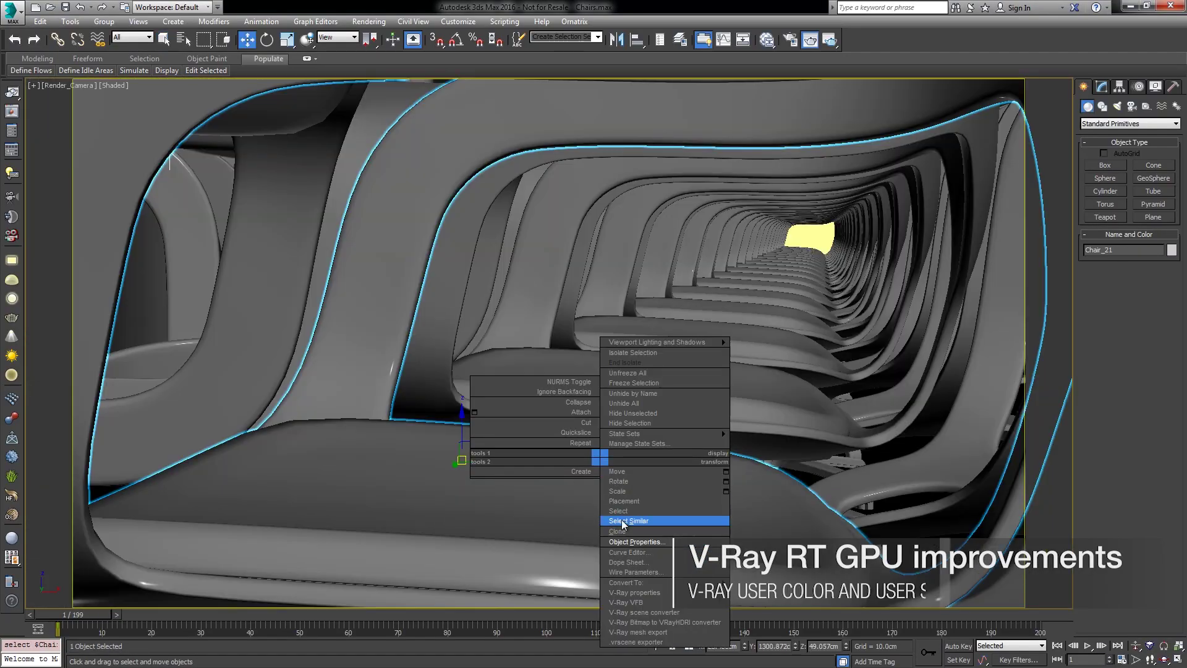
{"action": "left_click", "coordinate": [624, 541]}
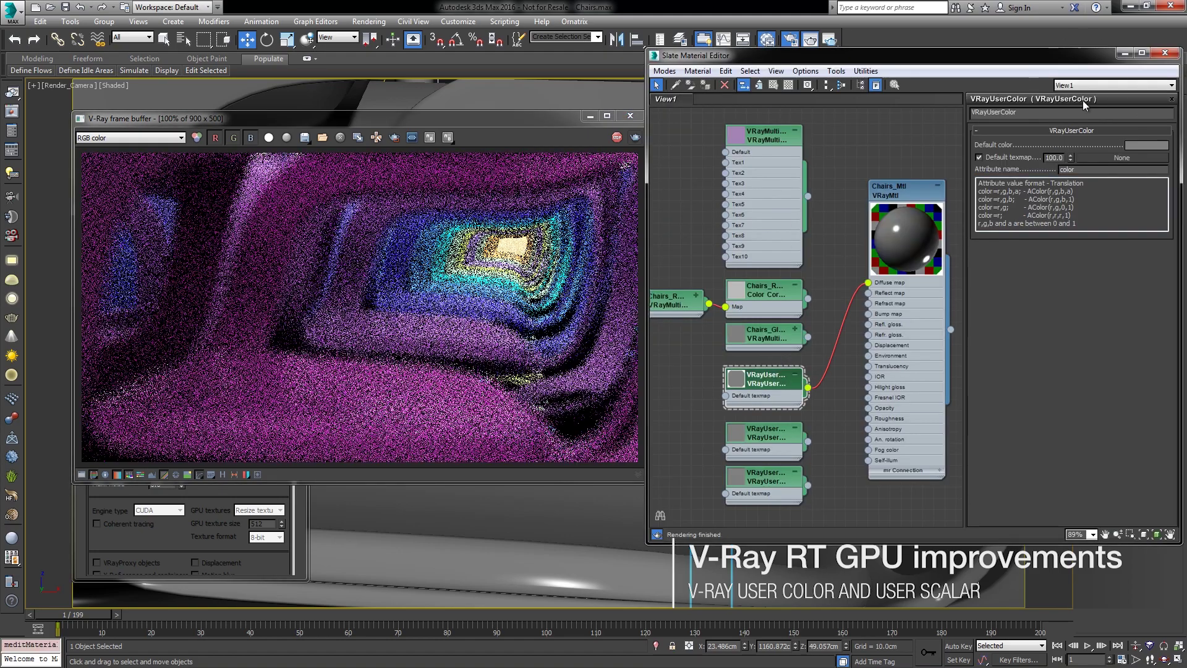
{"action": "left_click", "coordinate": [806, 444]}
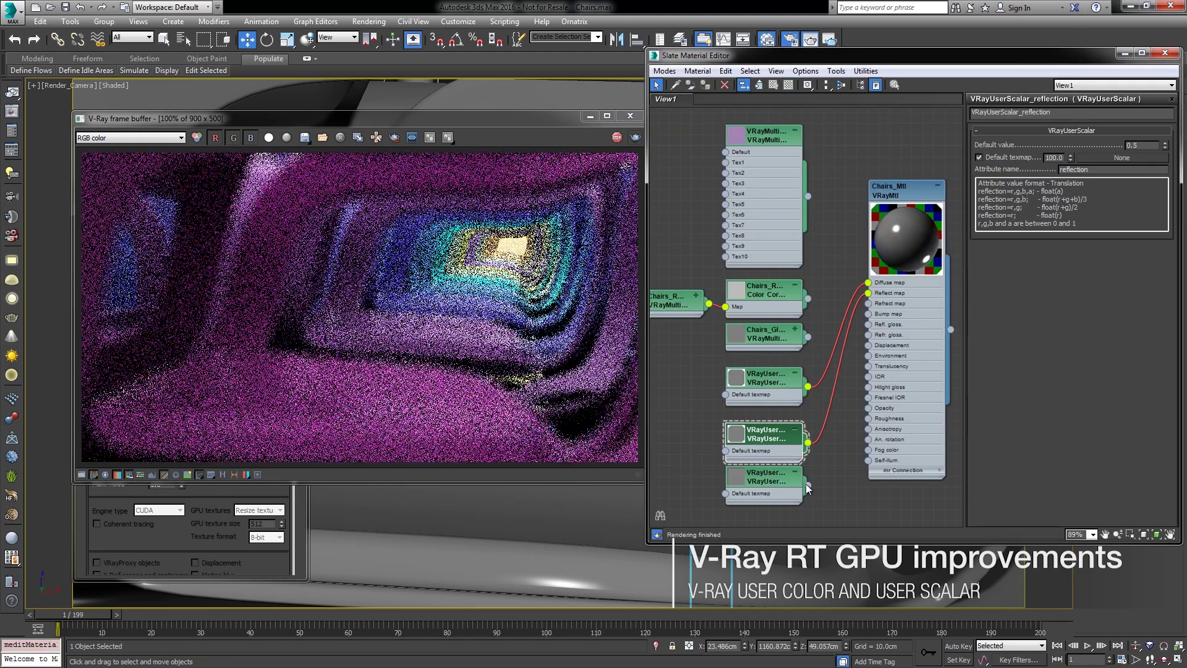
{"action": "mouse_move", "coordinate": [808, 486]}
{"action": "left_mouse_down"}
{"action": "mouse_move", "coordinate": [869, 324]}
{"action": "mouse_move", "coordinate": [849, 441]}
{"action": "left_mouse_up"}
{"action": "key", "text": "Delete"}
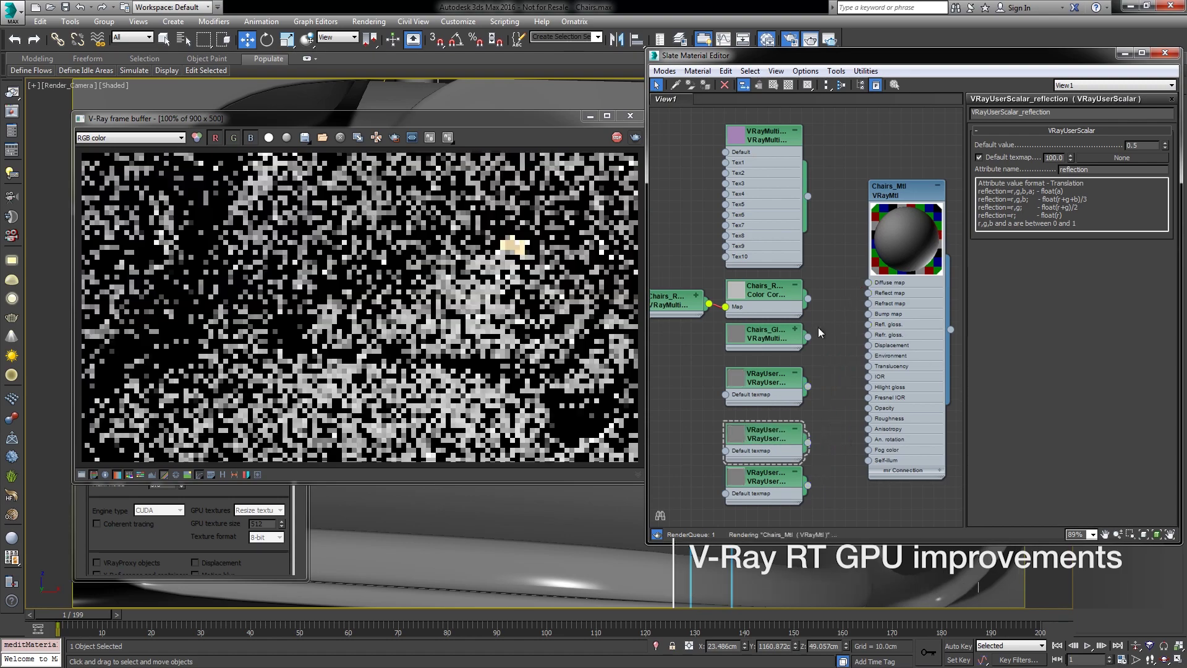
{"action": "left_click", "coordinate": [767, 137]}
{"action": "key", "text": "ctrl+z"}
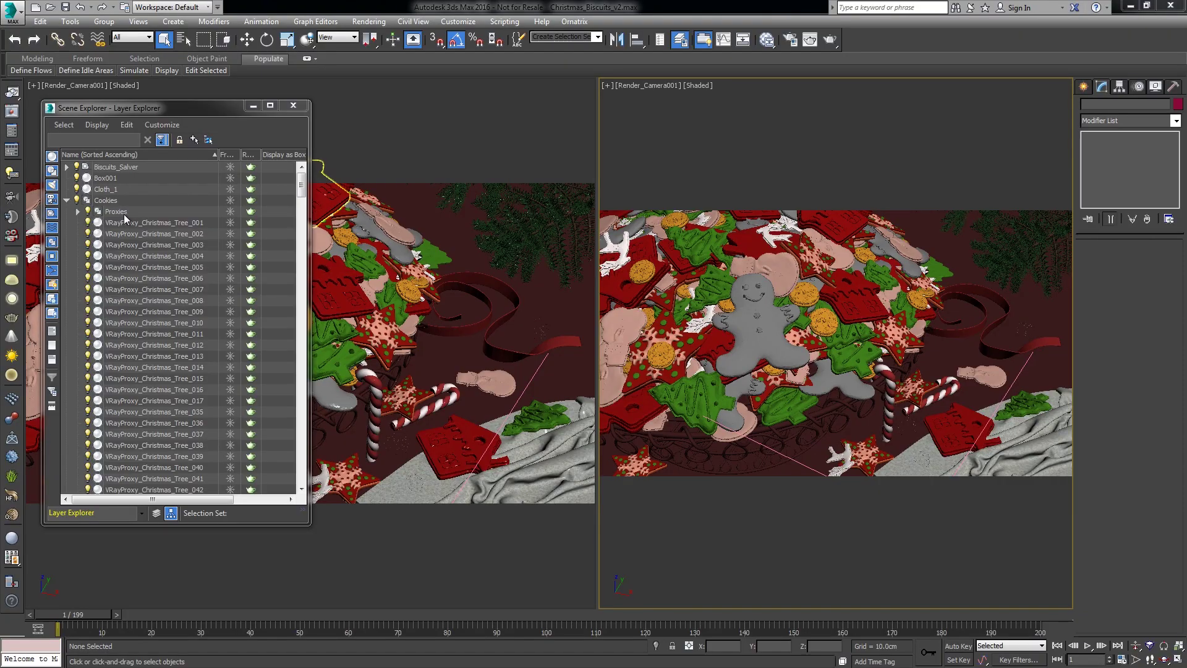
Adjust the frame buffer view of the side-by-side V-Ray 3.20 and 3.30 biscuit renders
{"action": "left_click_drag", "start_coordinate": [302, 401], "coordinate": [302, 469]}
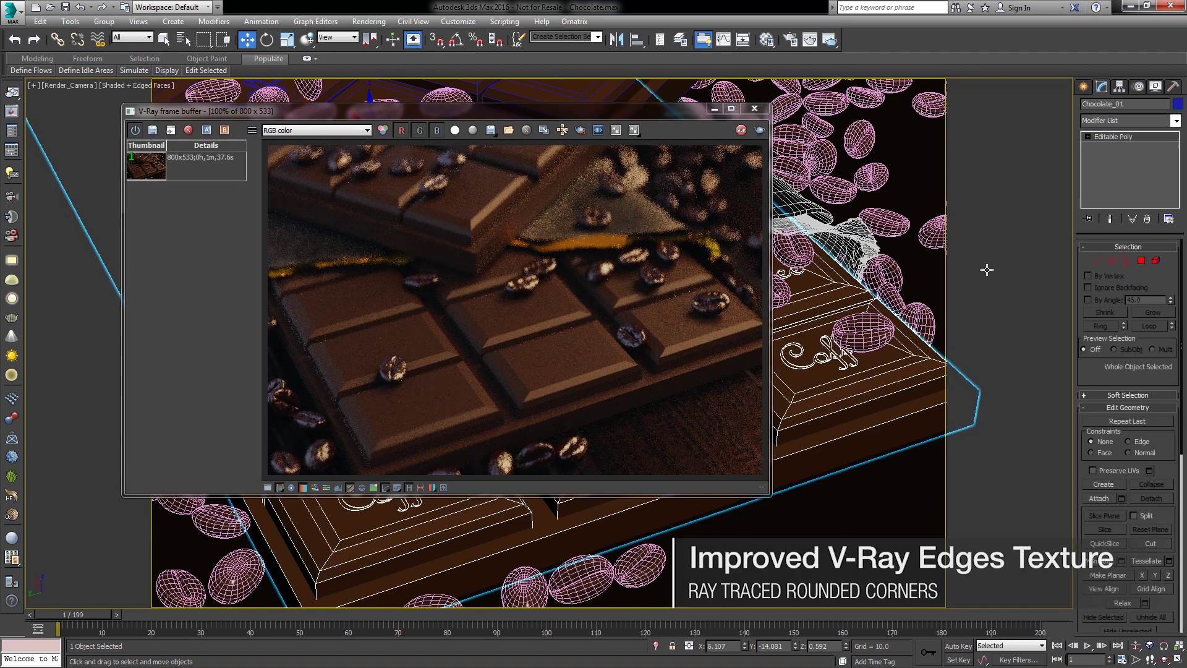
Open Chocolate_01's material to the Chocolate_Bump_01 edges texture rounded-corner settings
{"action": "left_click", "coordinate": [803, 346]}
{"action": "left_click_drag", "start_coordinate": [847, 334], "coordinate": [842, 153]}
{"action": "key", "text": "ctrl+z"}
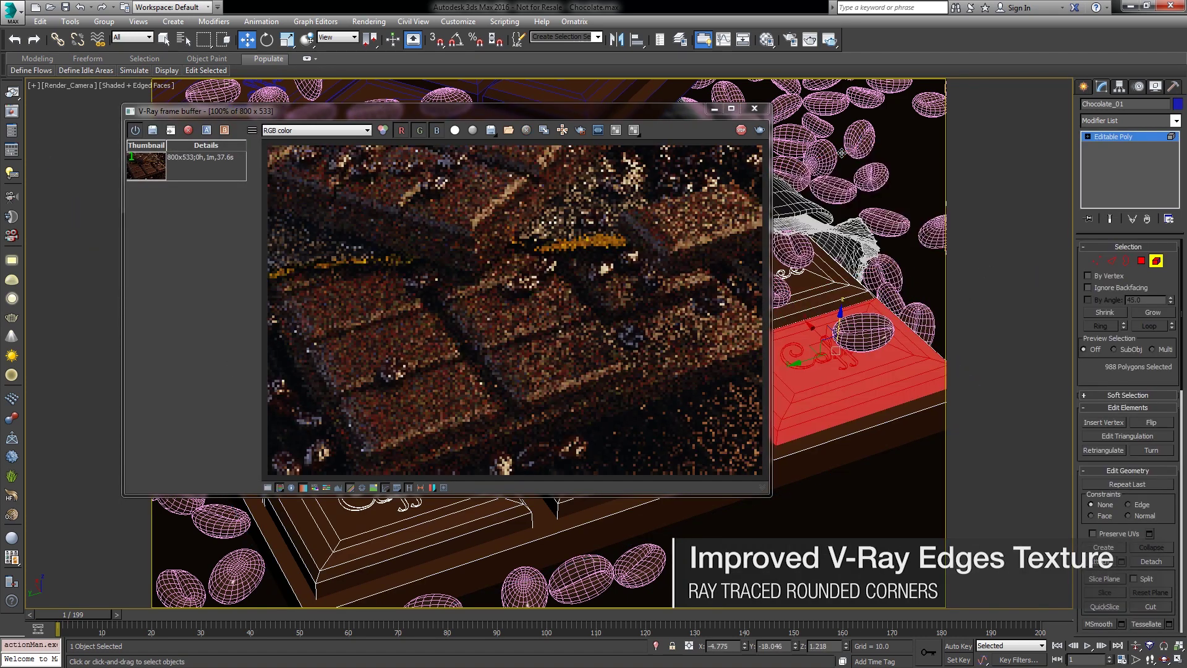
{"action": "key", "text": "m"}
{"action": "left_click", "coordinate": [975, 366]}
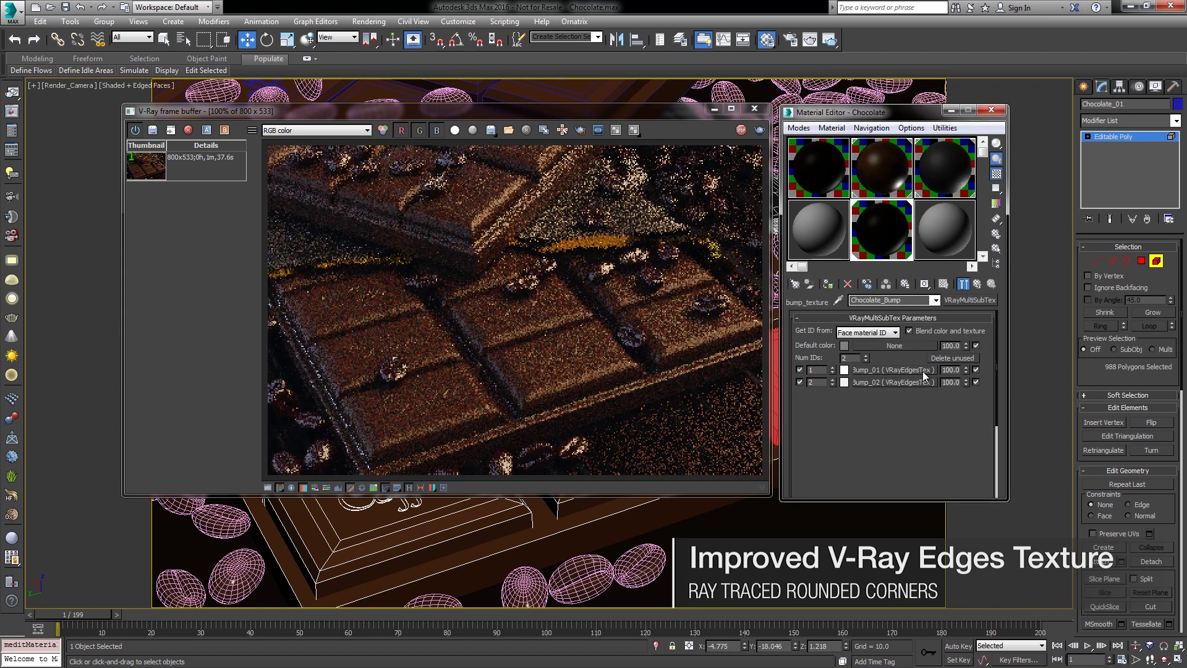
{"action": "left_click", "coordinate": [917, 371]}
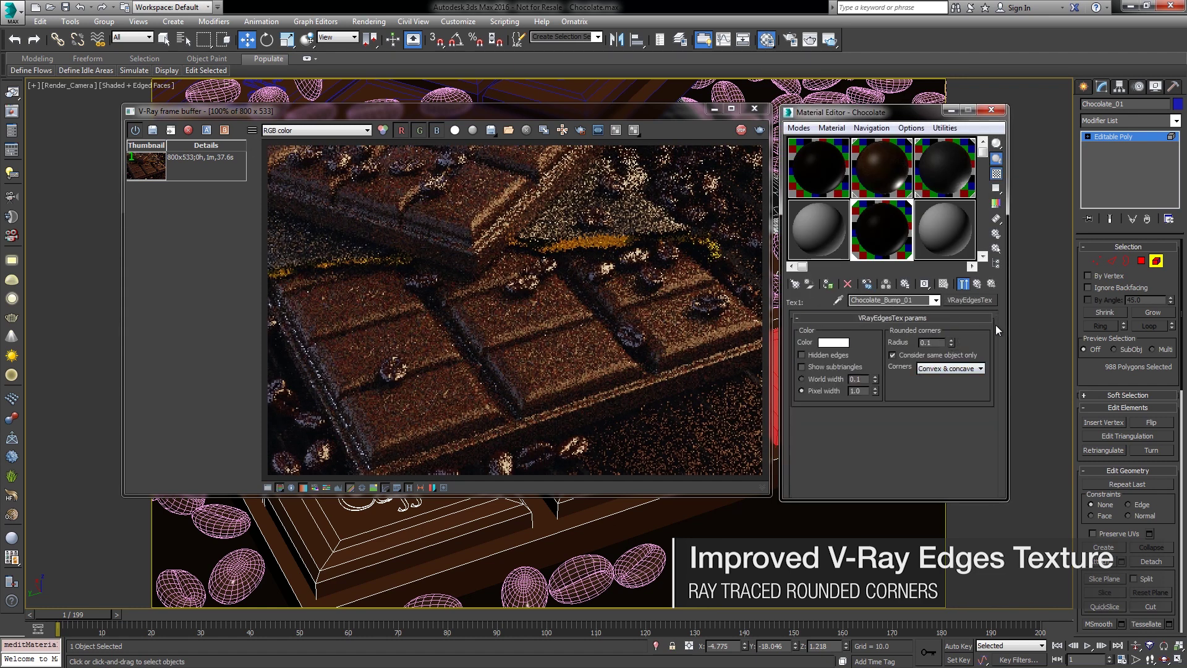
Set the earlier render as history B and sweep the before/after split across the chocolate render
{"action": "left_click", "coordinate": [227, 175]}
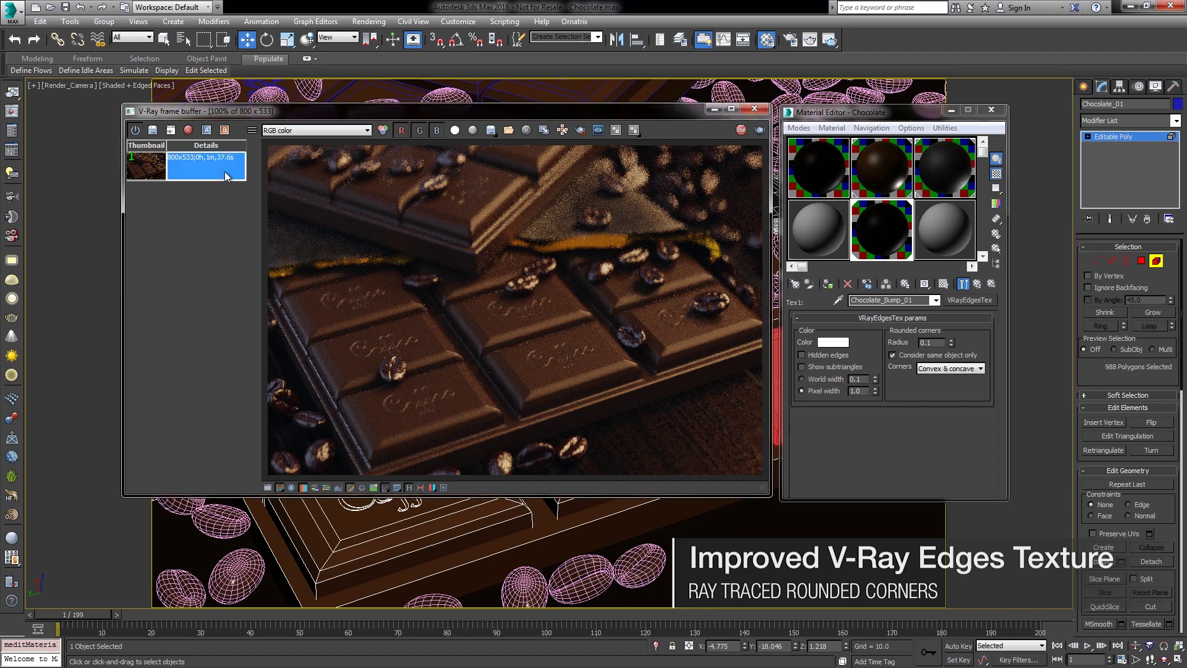
{"action": "left_click", "coordinate": [224, 130]}
{"action": "left_click_drag", "start_coordinate": [527, 156], "coordinate": [739, 172]}
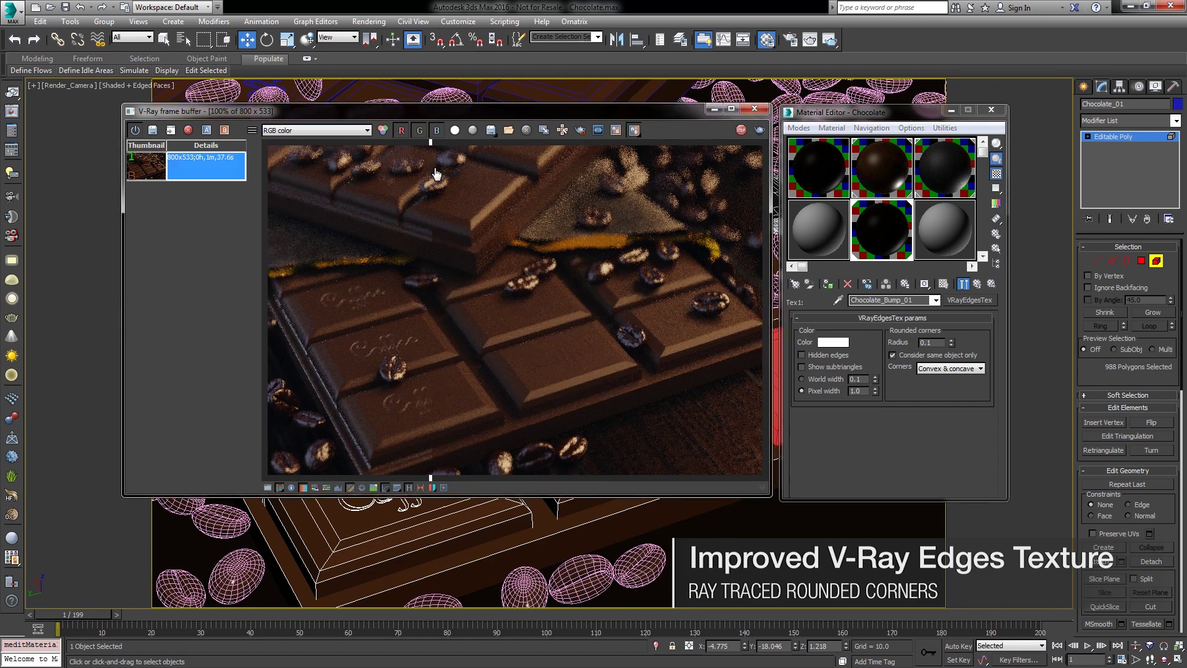
{"action": "mouse_move", "coordinate": [632, 175]}
{"action": "left_mouse_down"}
{"action": "mouse_move", "coordinate": [583, 176]}
{"action": "mouse_move", "coordinate": [762, 186]}
{"action": "left_mouse_up"}
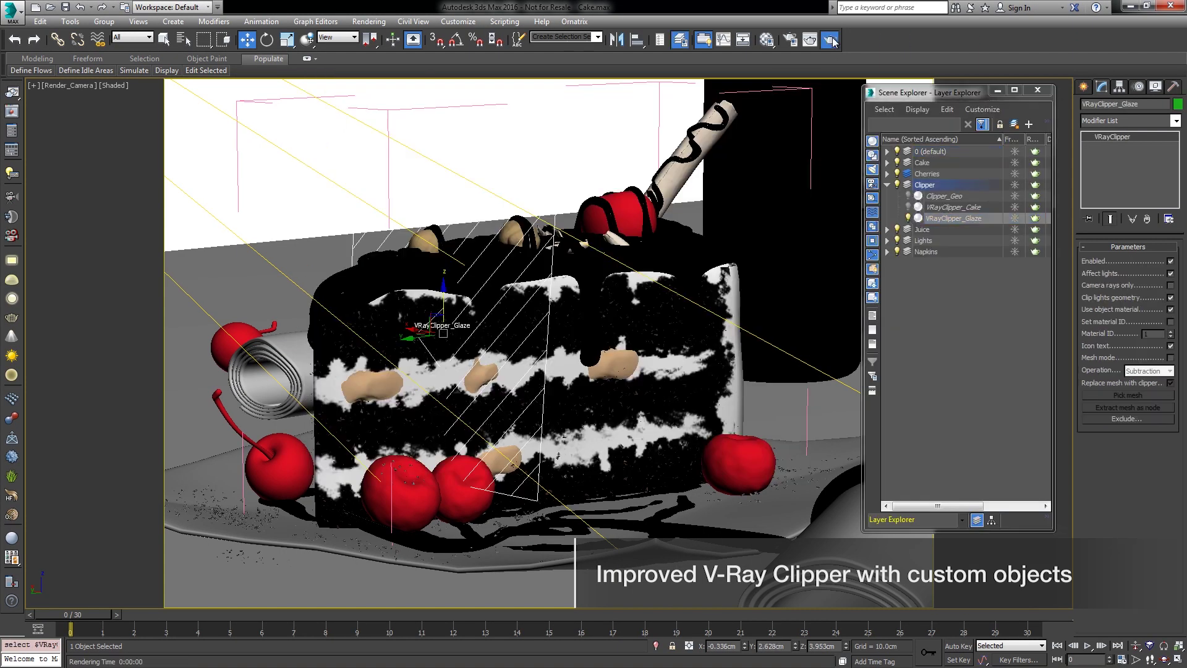
Put VRayClipper_Cake in mesh mode with Clipper_Geo picked as its clipping mesh
{"action": "left_click", "coordinate": [785, 106]}
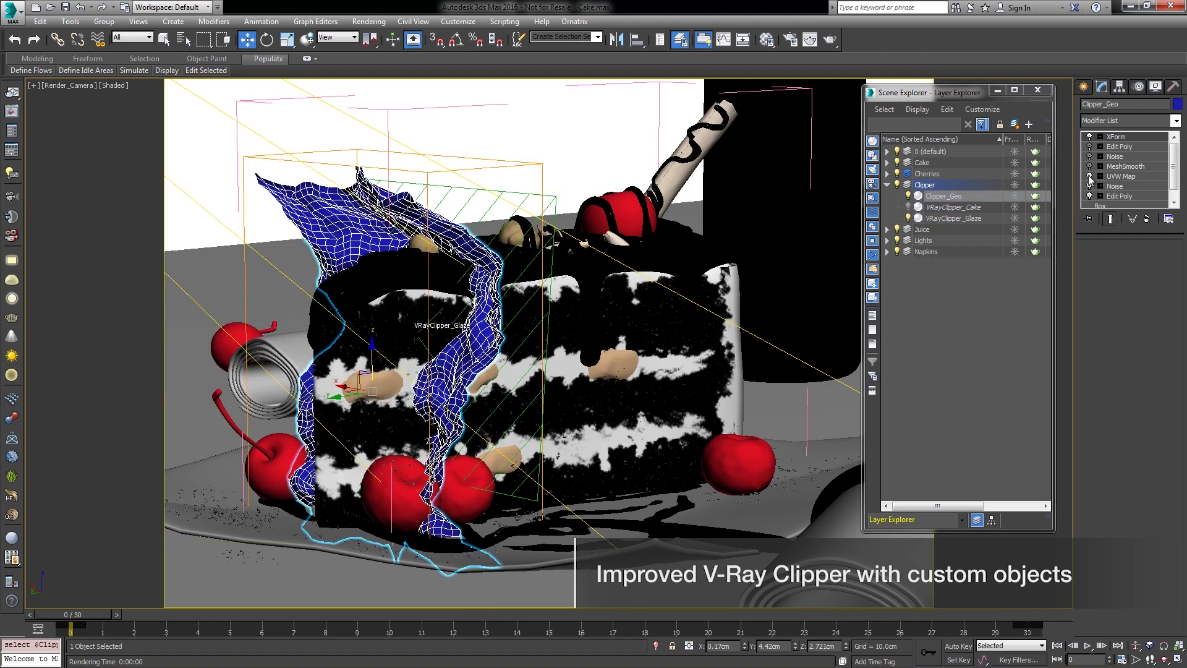
{"action": "left_click", "coordinate": [1090, 178]}
{"action": "left_click", "coordinate": [911, 208]}
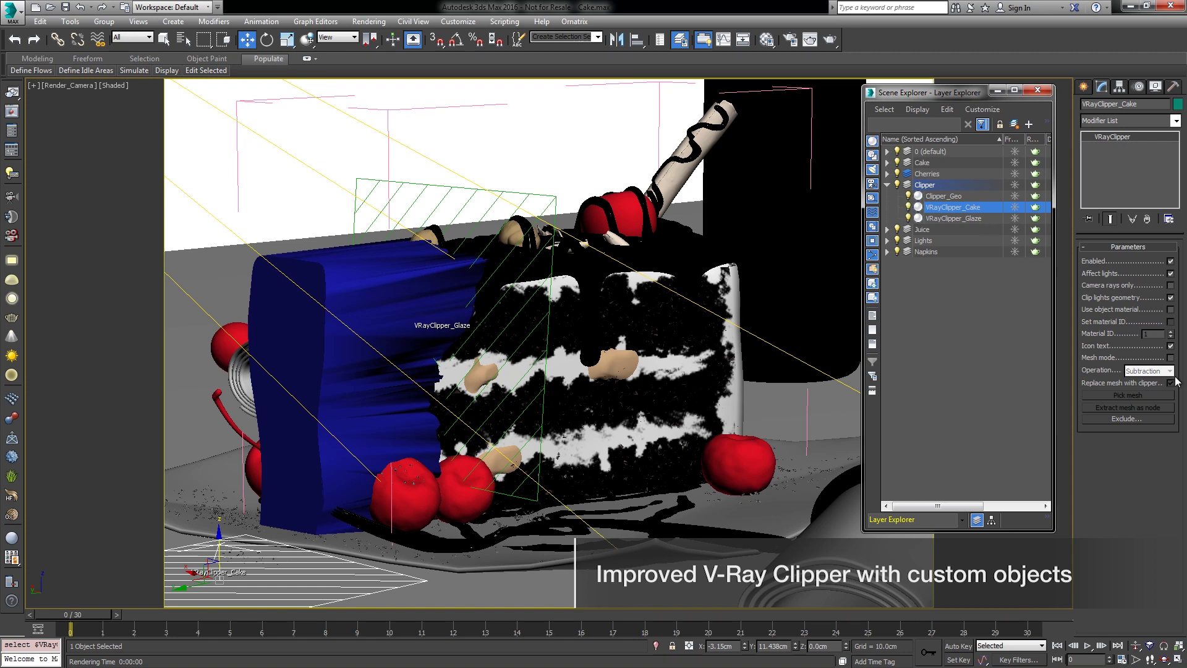
{"action": "left_click", "coordinate": [1170, 358]}
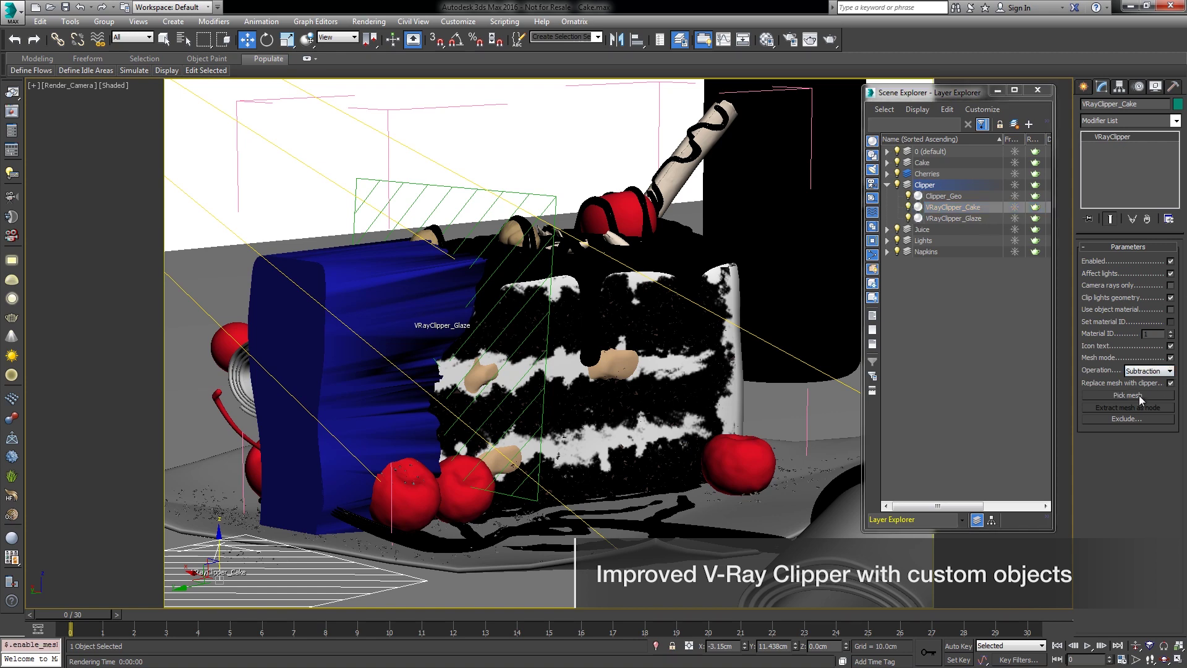
{"action": "left_click", "coordinate": [318, 289]}
{"action": "left_click", "coordinate": [767, 40]}
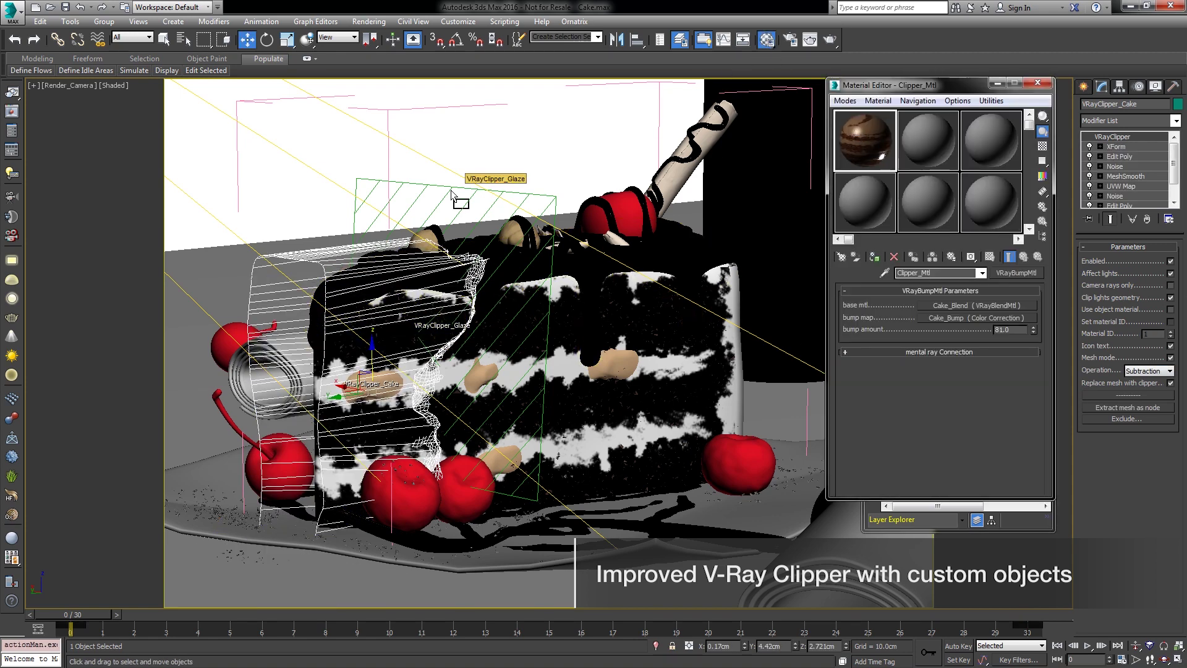
Render the clipped cake and compare it with the stored render in history
{"action": "left_click", "coordinate": [1038, 83]}
{"action": "left_click", "coordinate": [830, 39]}
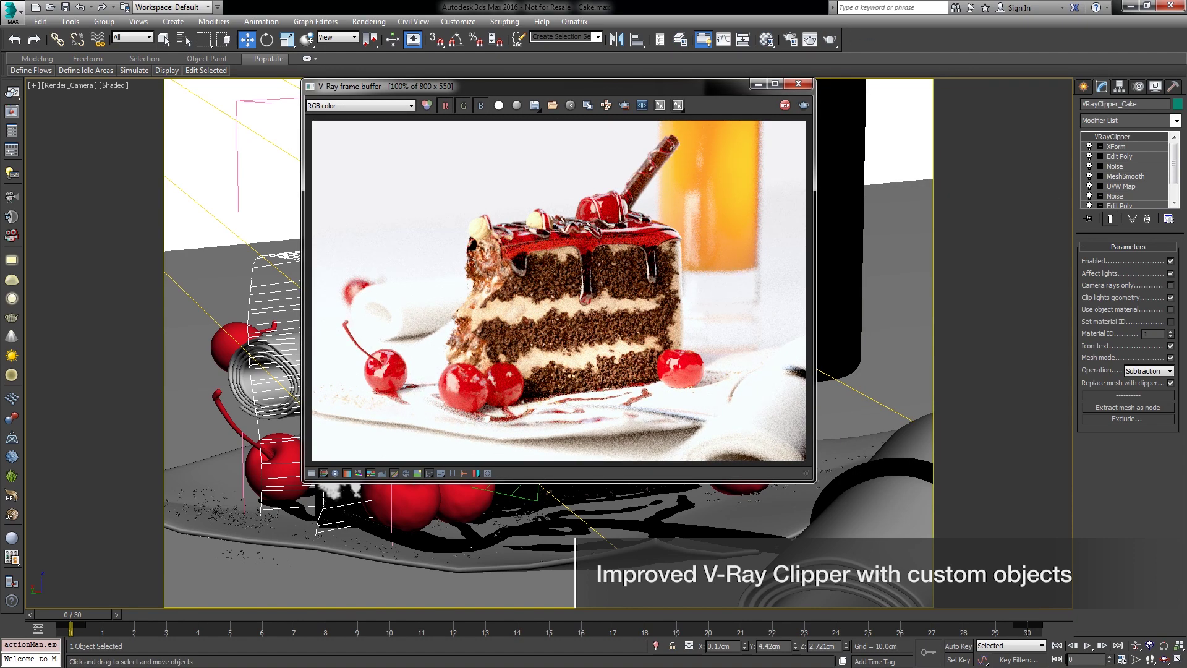
{"action": "left_click", "coordinate": [453, 473]}
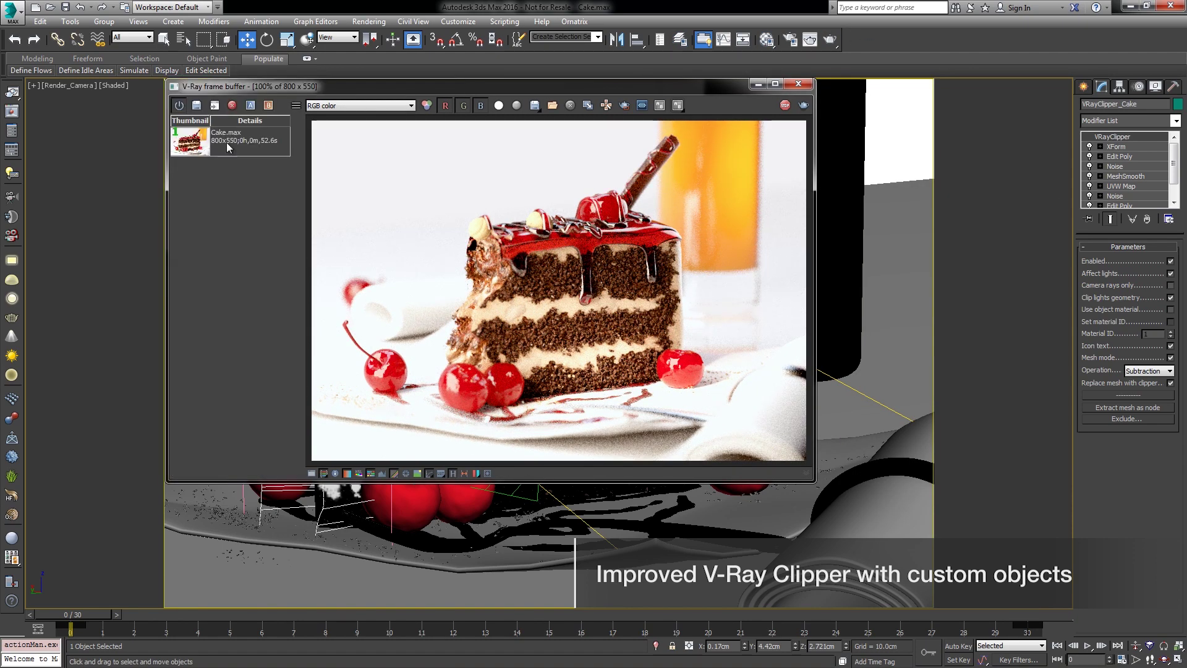
{"action": "left_click", "coordinate": [247, 139]}
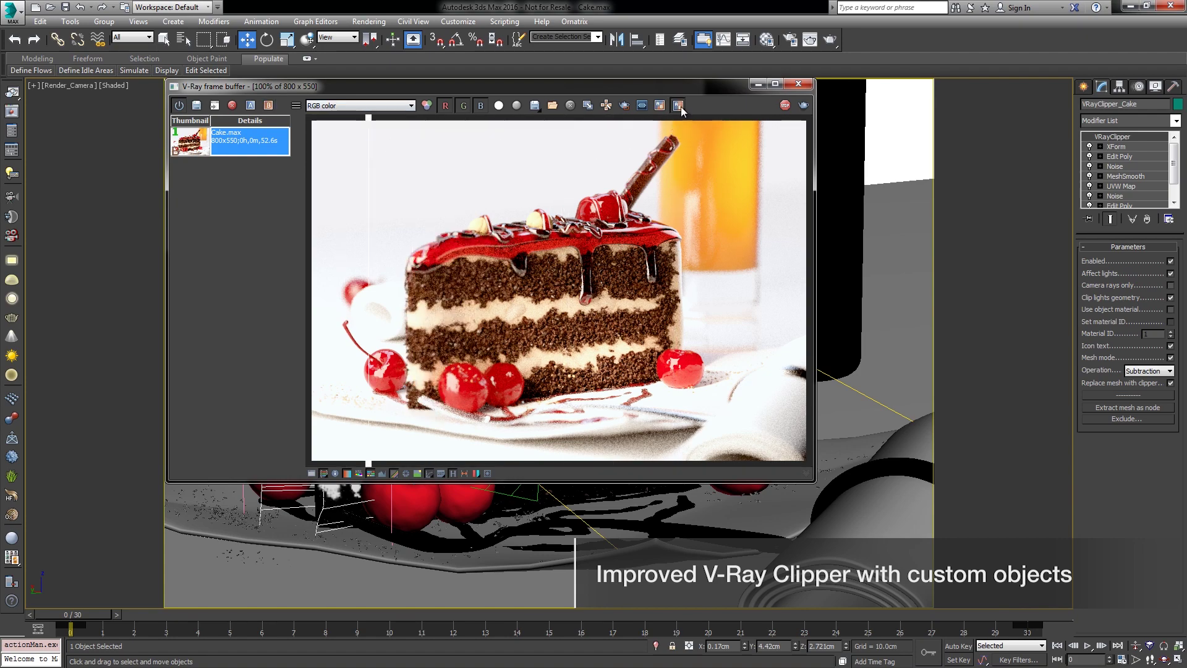